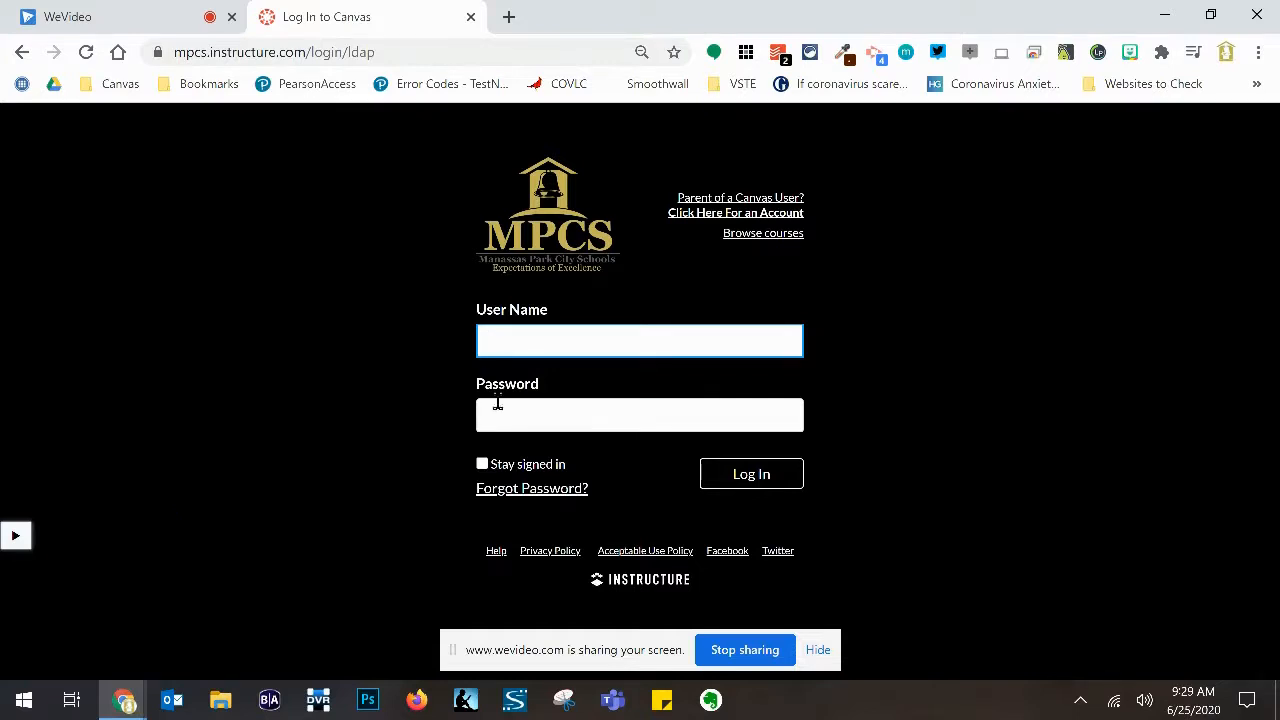
- Log in to Canvas with the teacher's user name and password to reach the Dashboard
key("Tab")
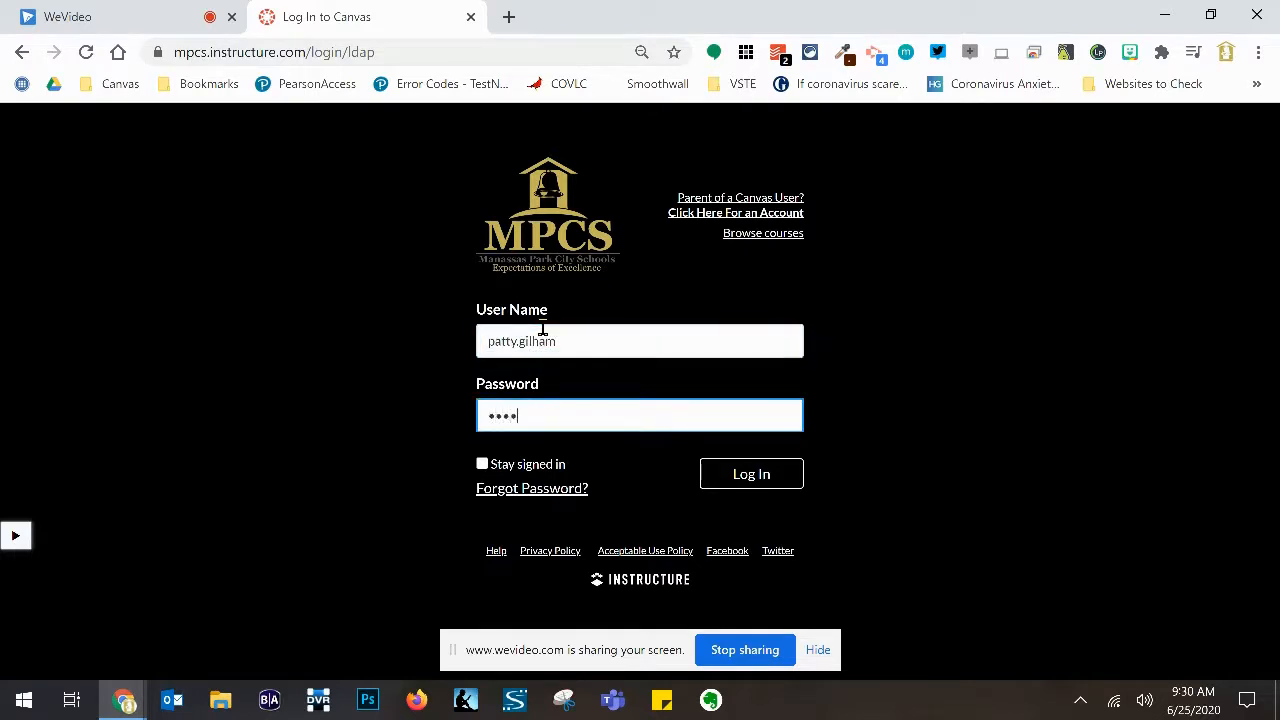
key("Return")
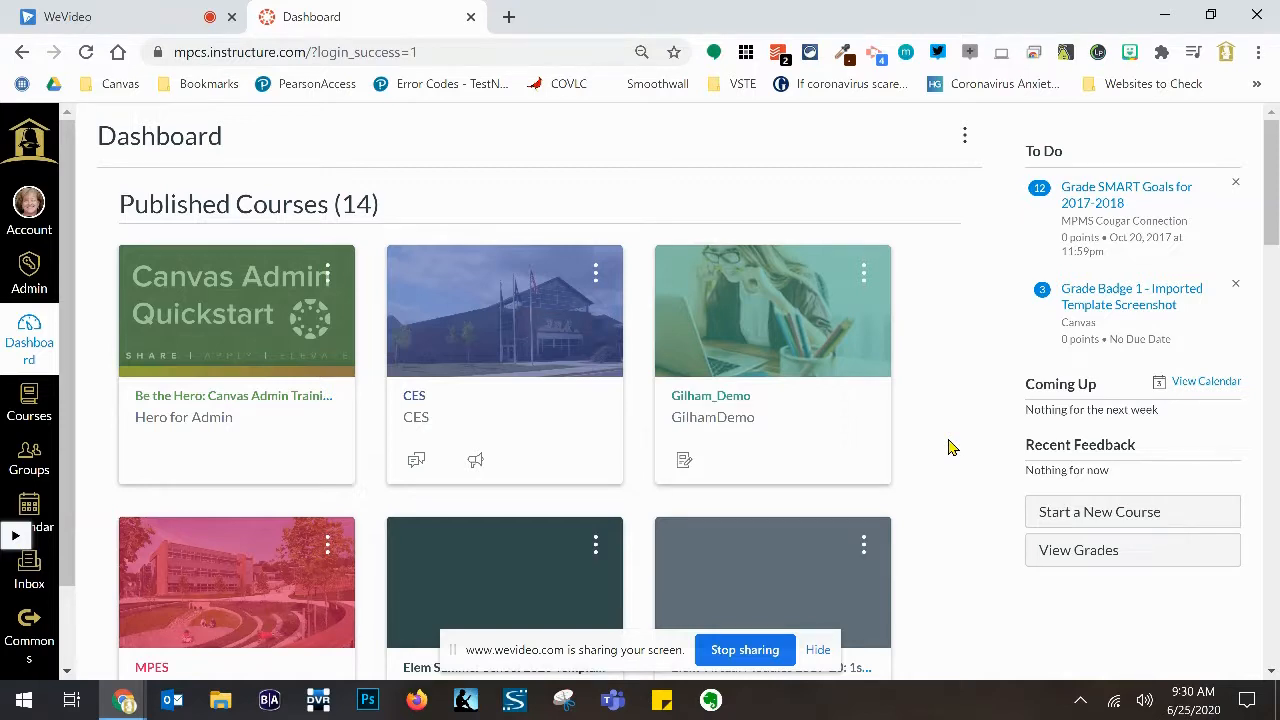
- Open the Gilham_Demo course and go to its People roster
left_click(705, 420)
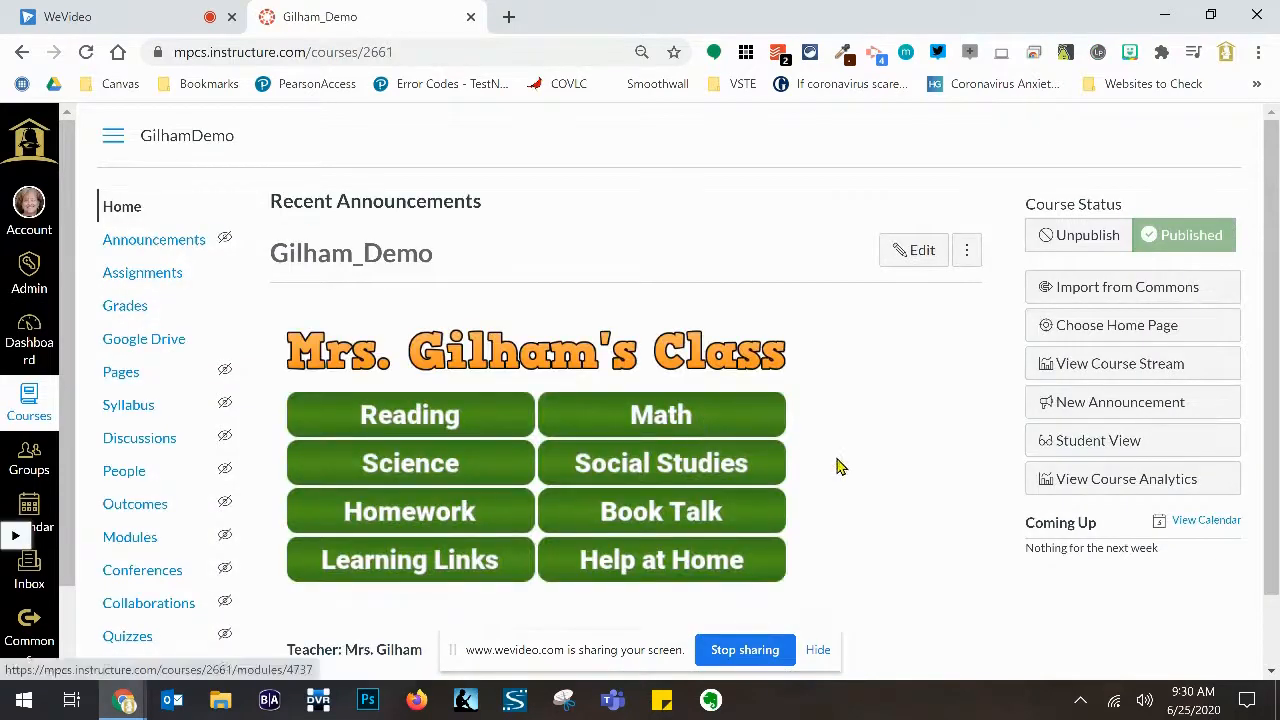
scroll(878, 470, "down", 1)
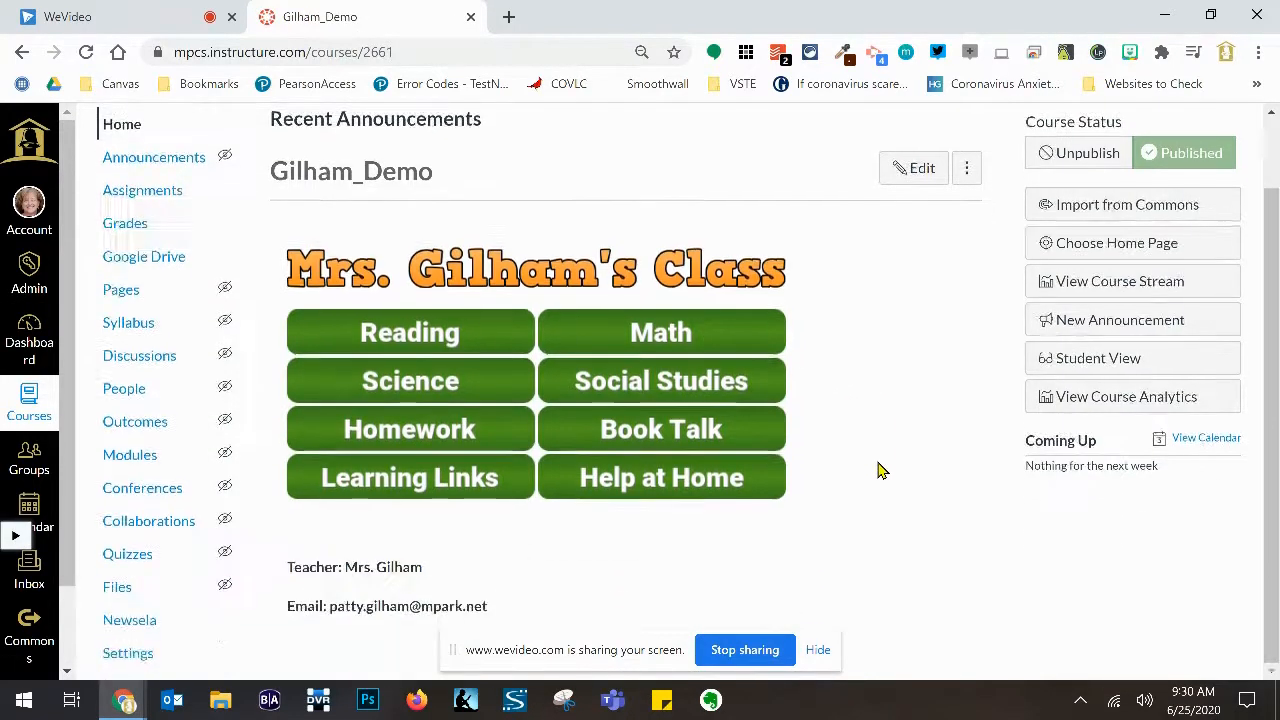
left_click(122, 392)
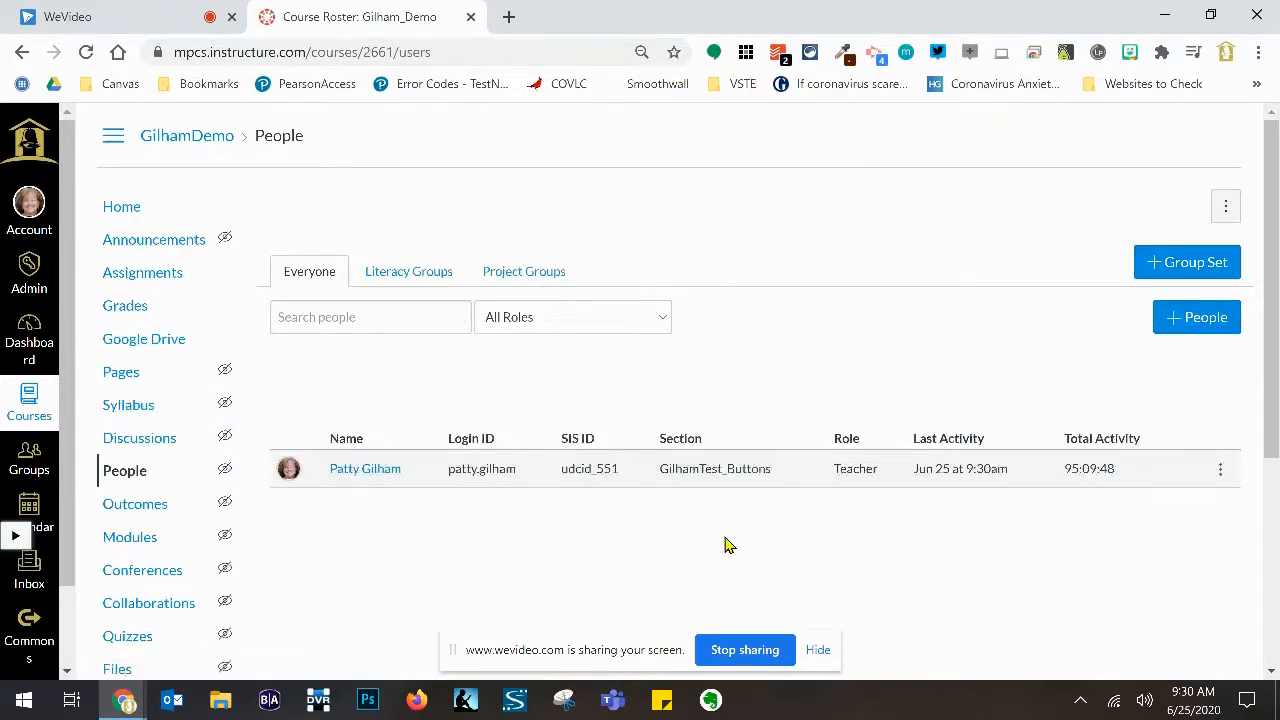
- Open the Add People dialog from the Gilham_Demo People page
left_click(1197, 327)
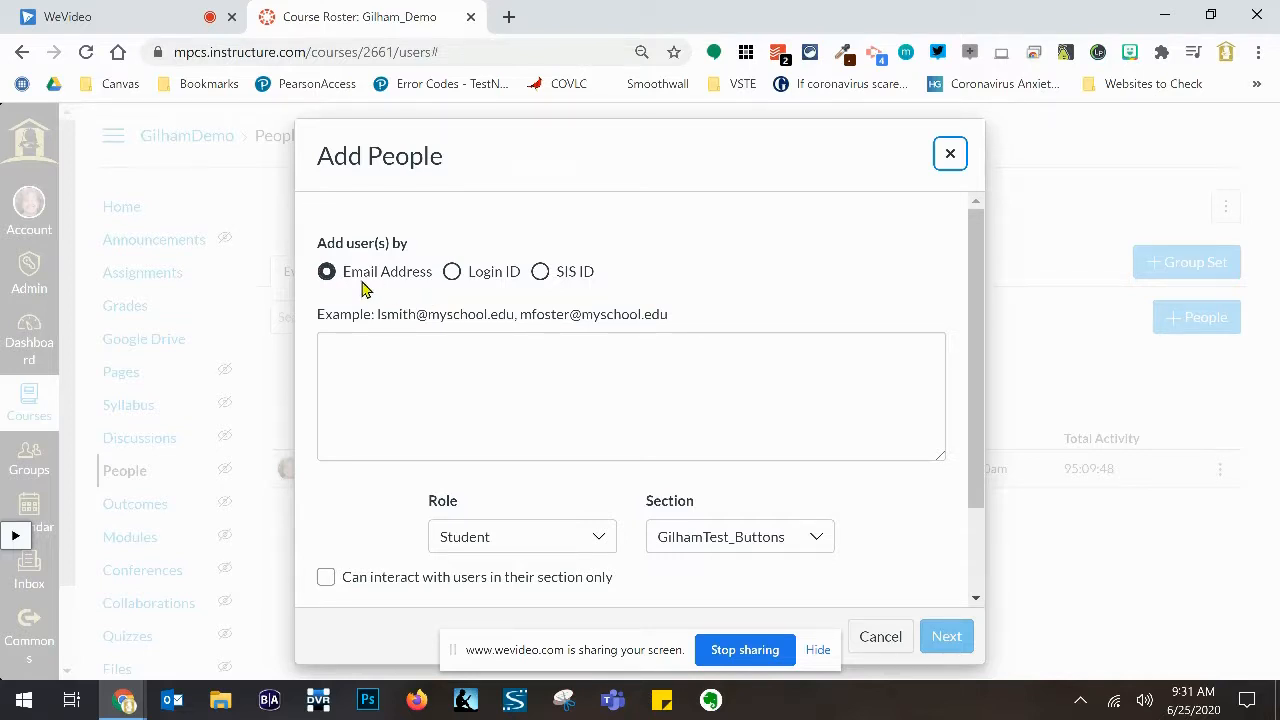
- Switch Add People to Login ID and enter the test student's login ID, replacing two wrong entries
left_click(452, 275)
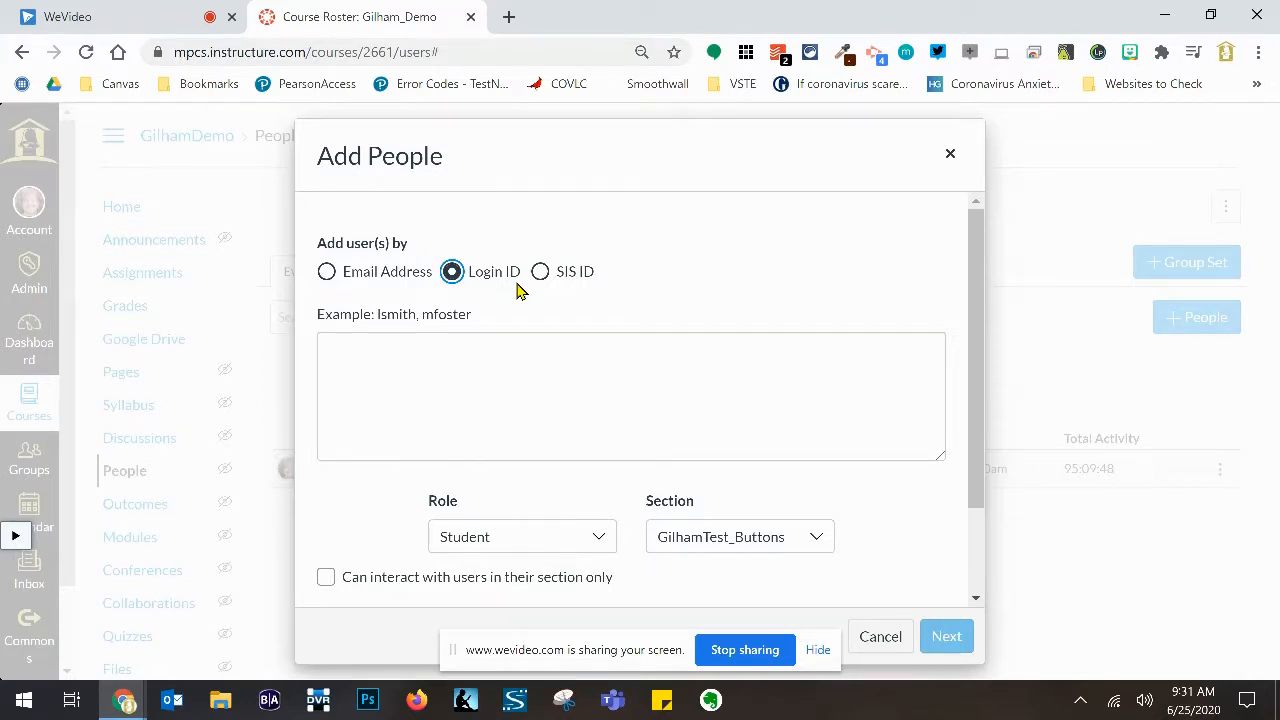
left_click(495, 360)
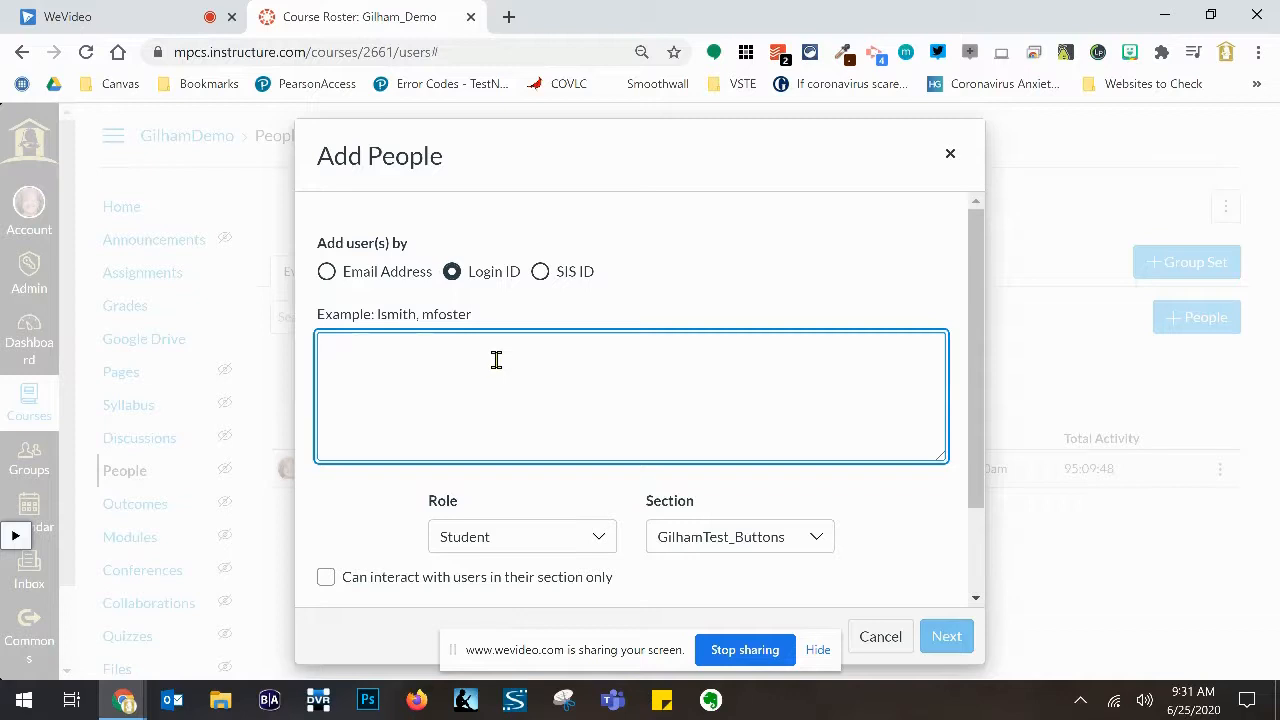
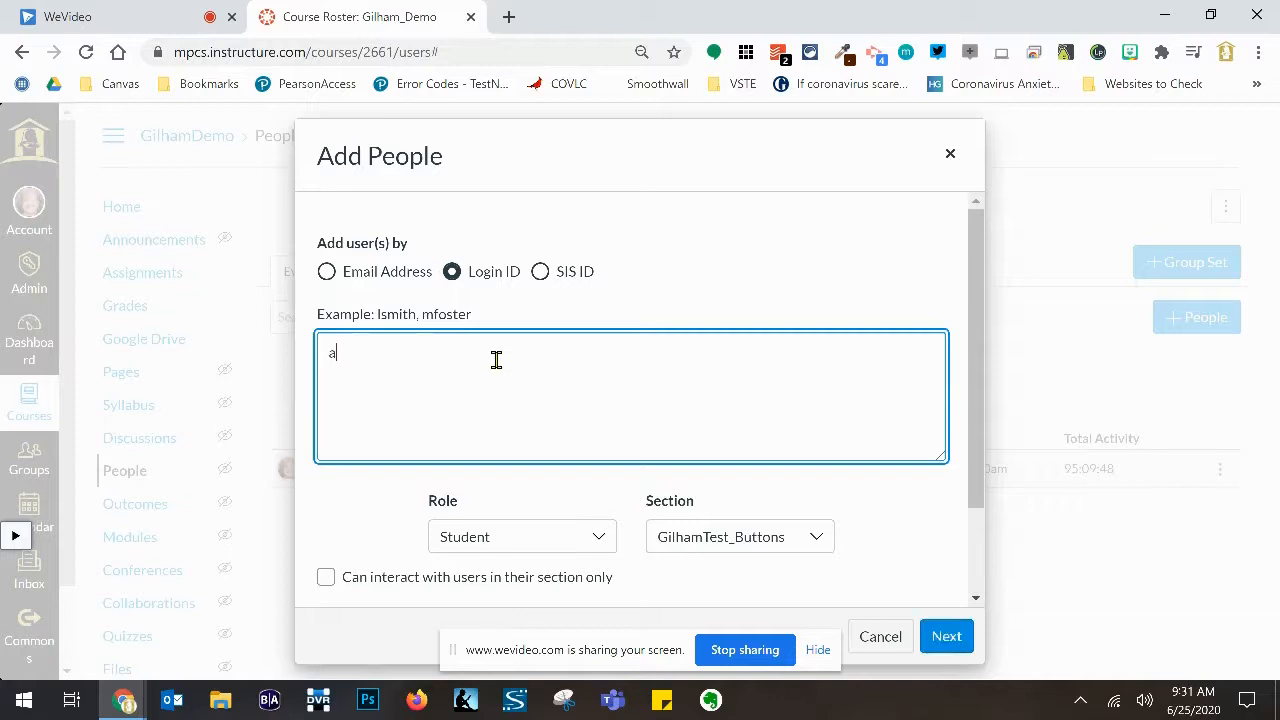
left_click_drag(405, 353, 329, 352)
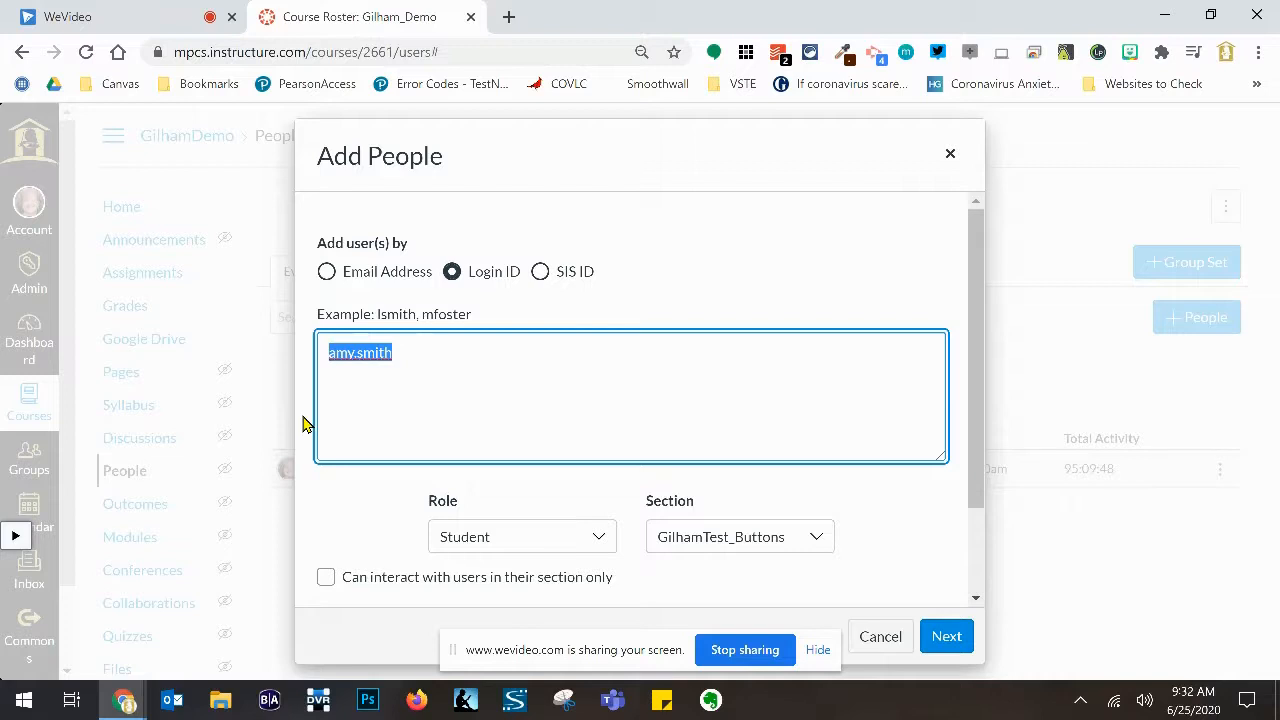
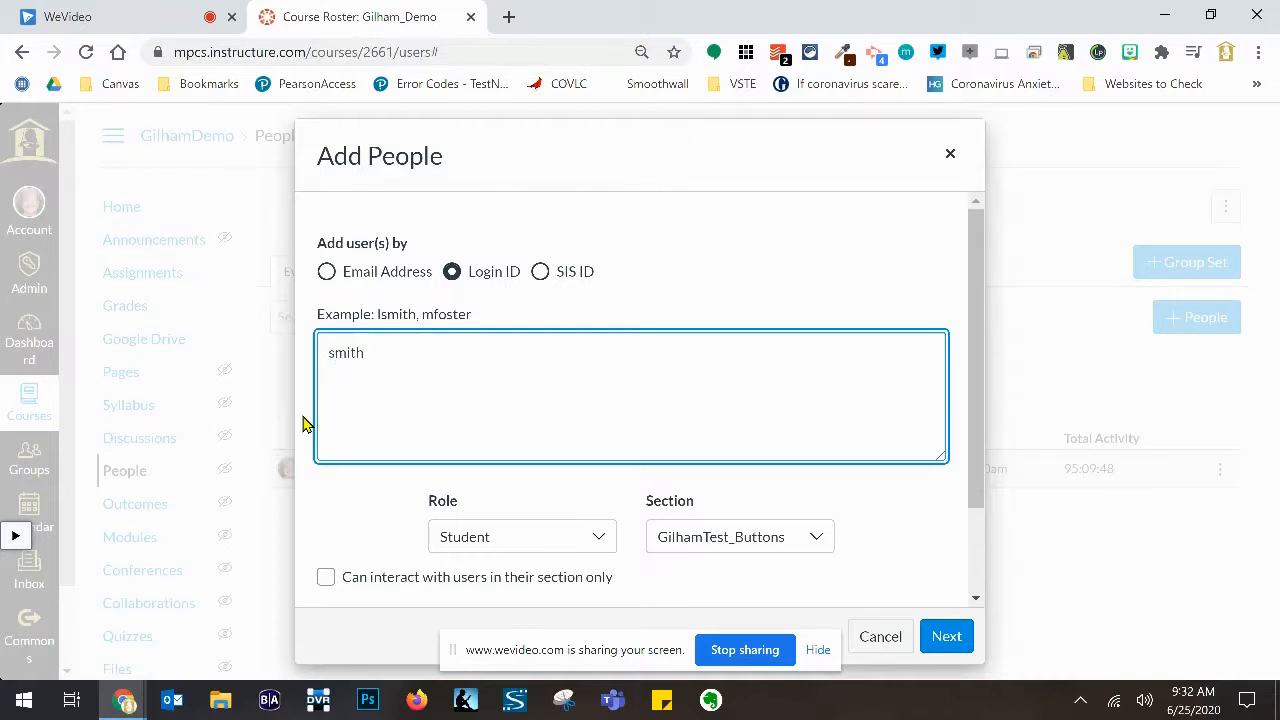
left_click_drag(409, 349, 331, 349)
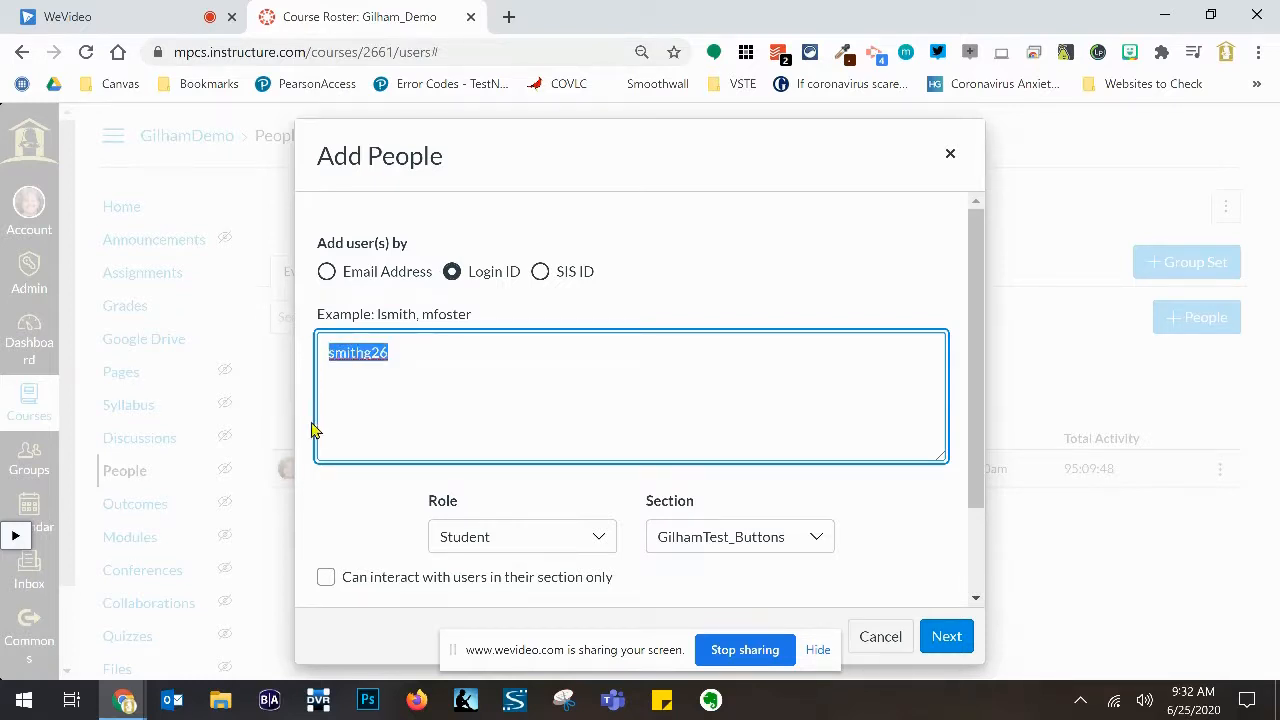
type("stude")
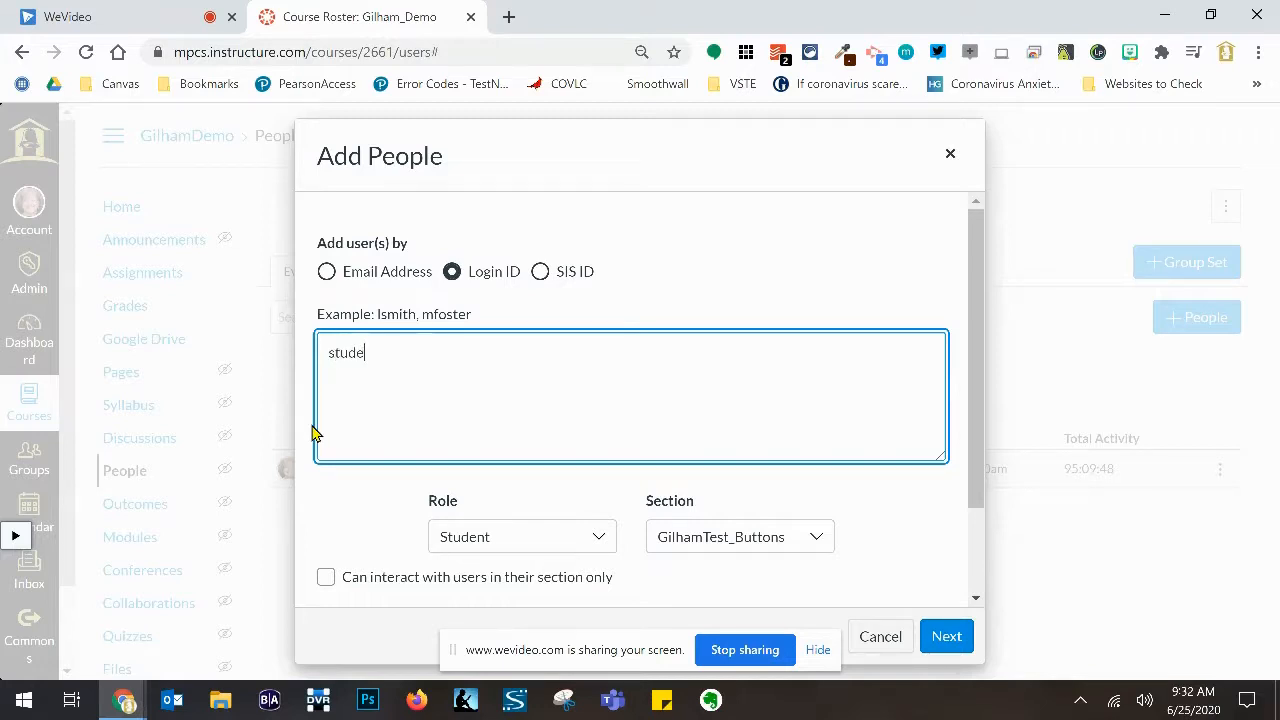
type("nttest1")
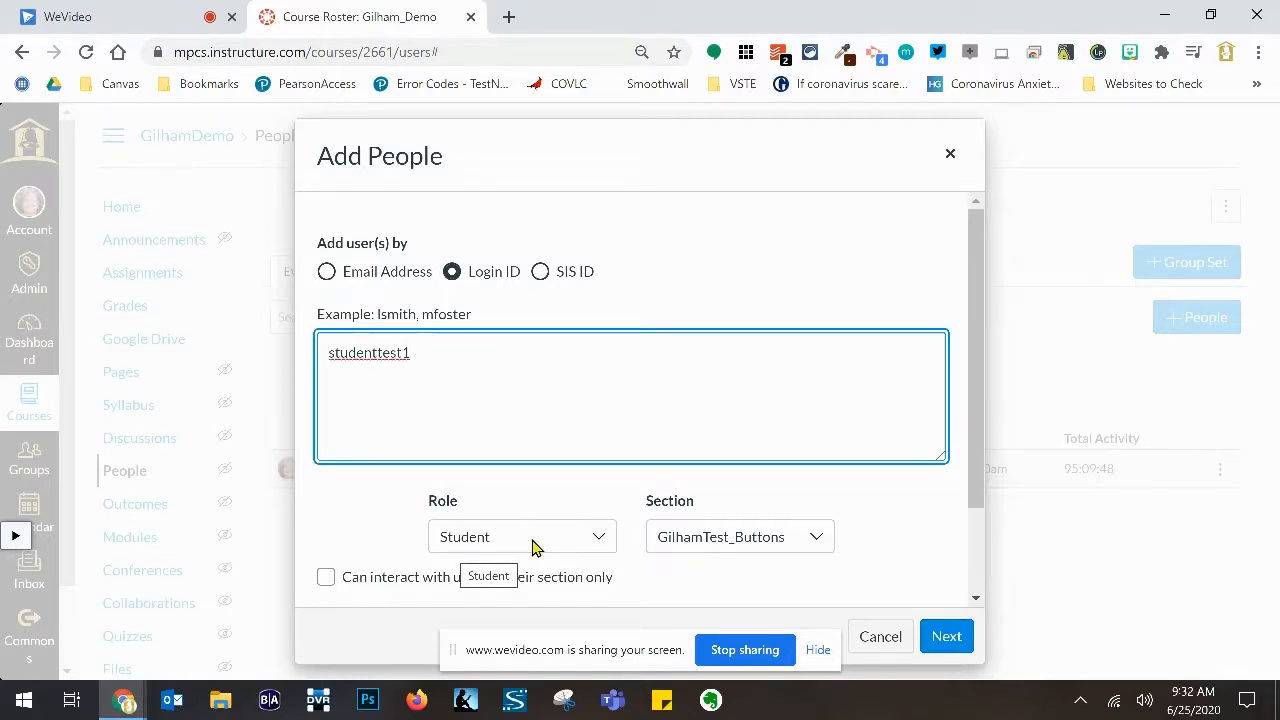
left_click(600, 543)
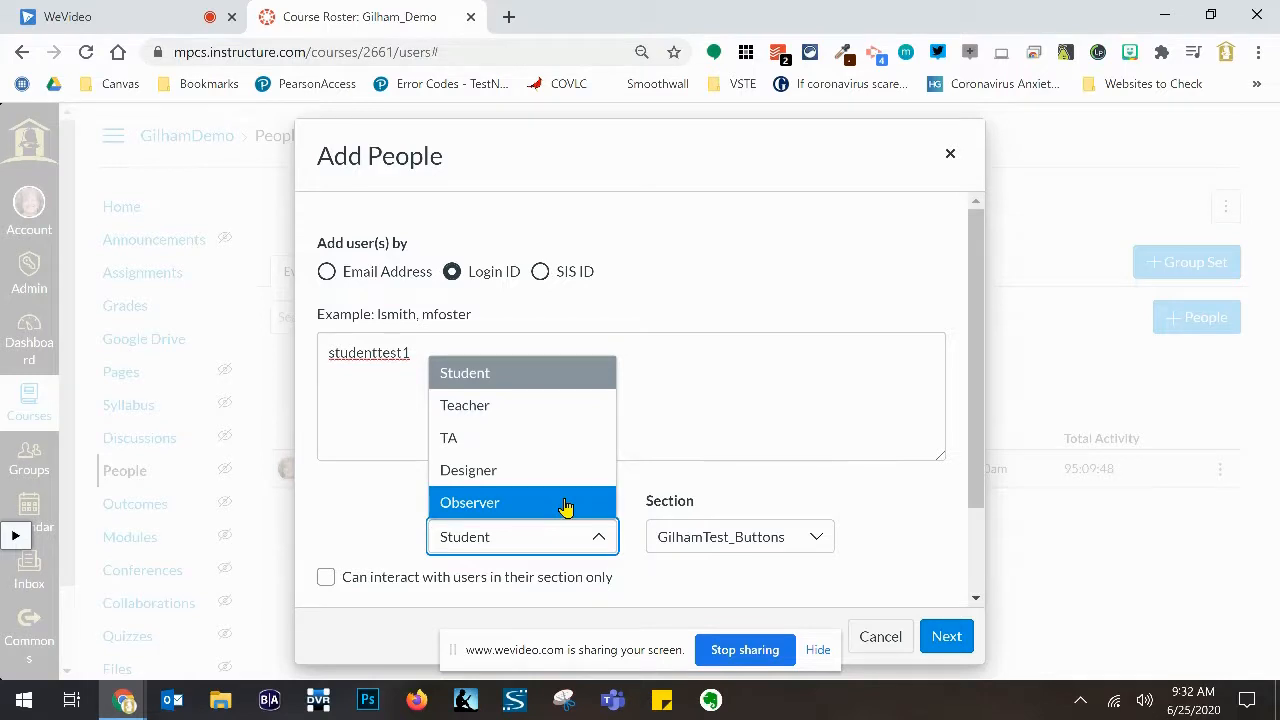
left_click(771, 404)
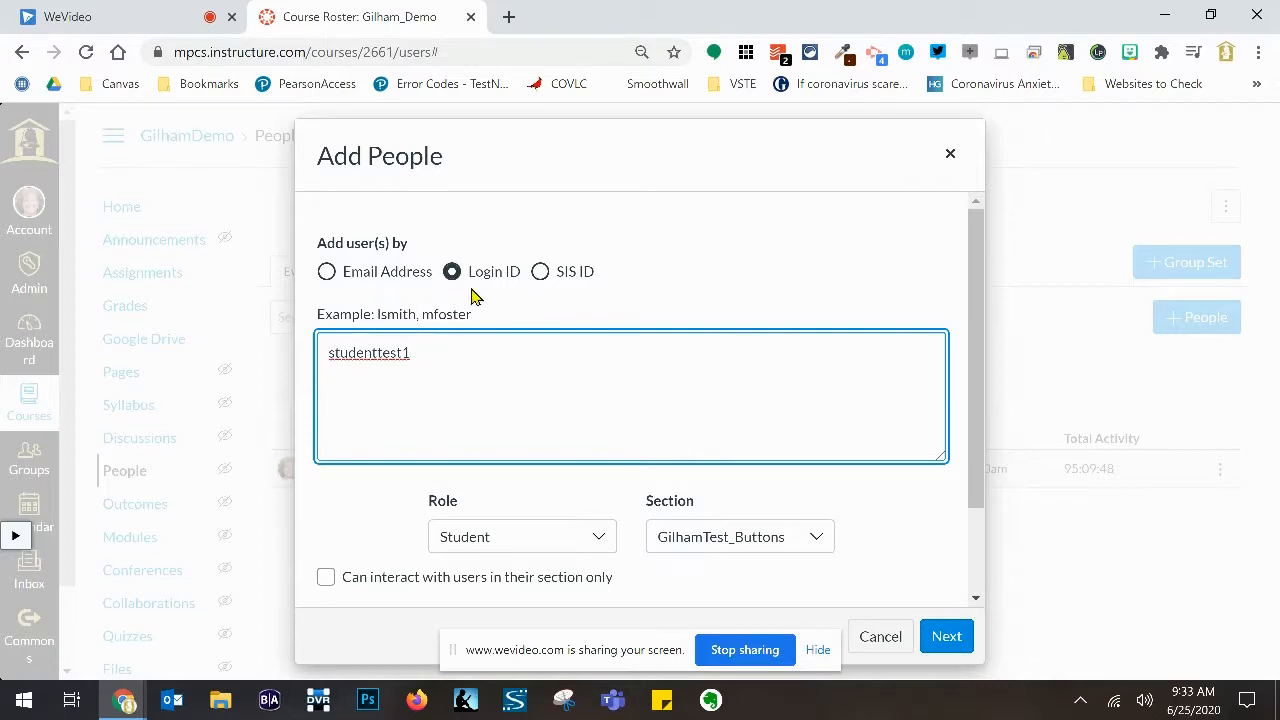
- Look up the entered login ID and add the test student to Gilham_Demo
left_click(947, 638)
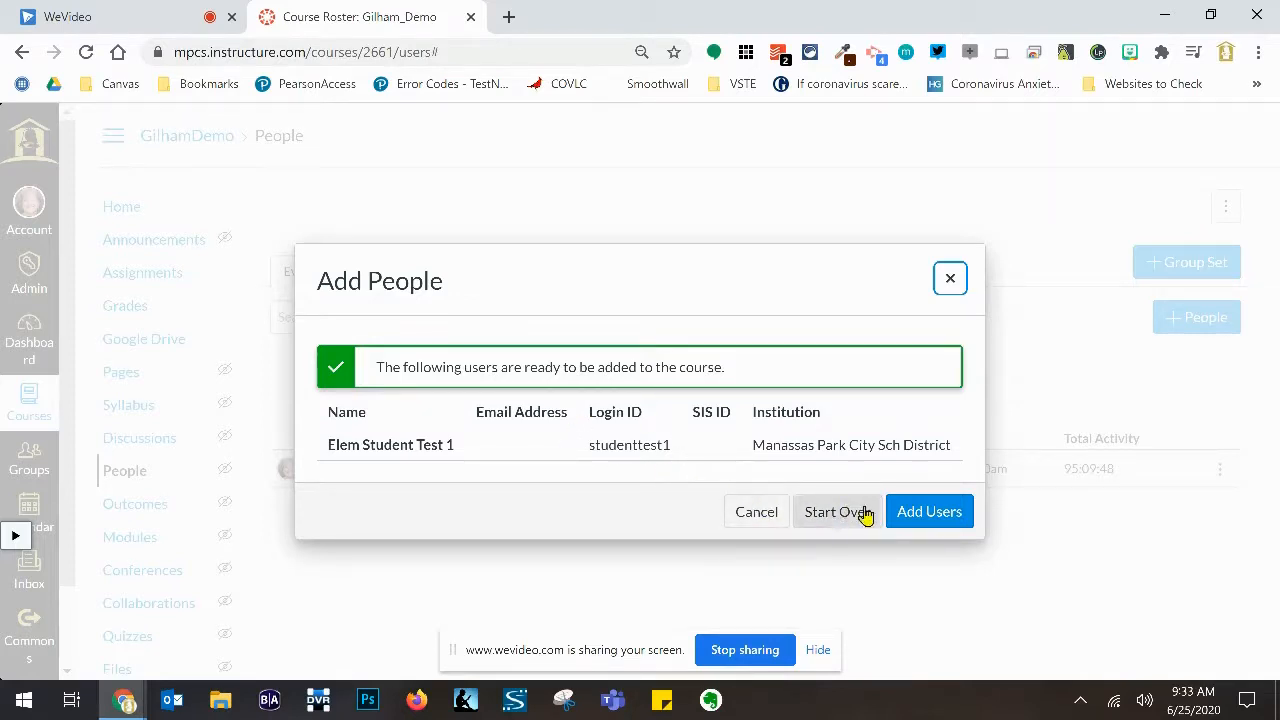
left_click(929, 512)
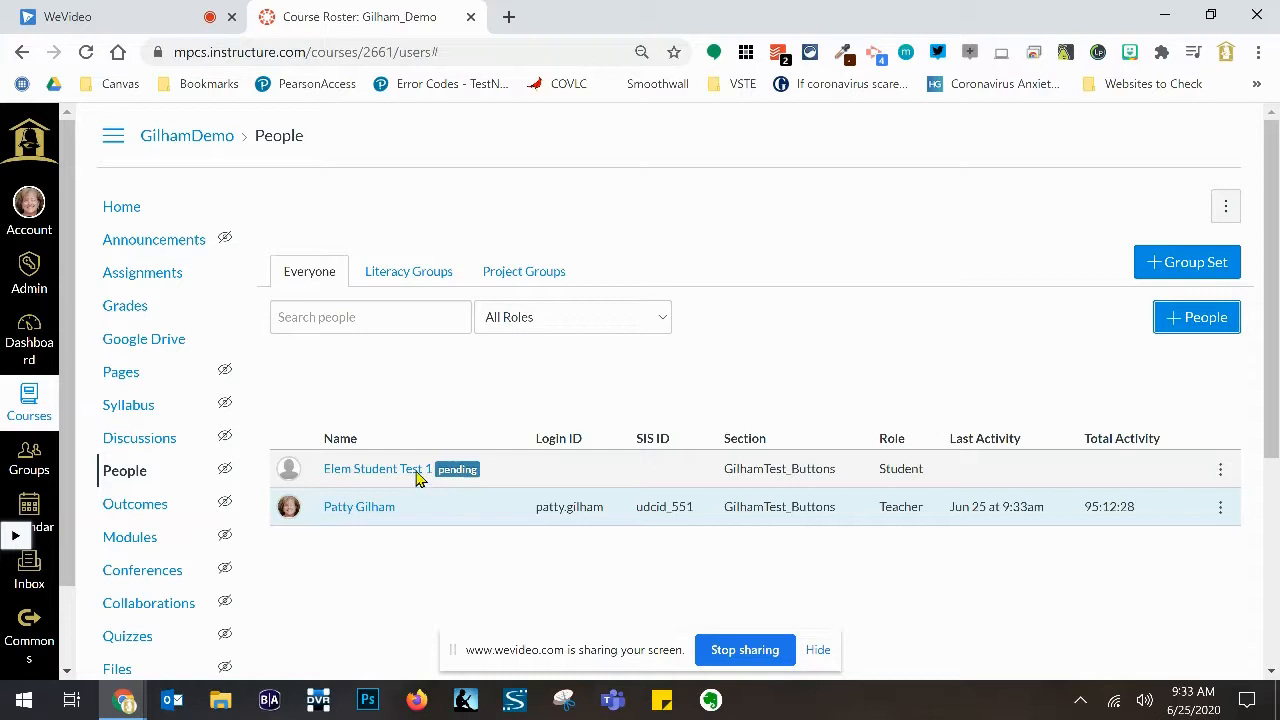
- Log out of the teacher account and sign in with the test student's credentials
left_click(28, 207)
left_click(237, 252)
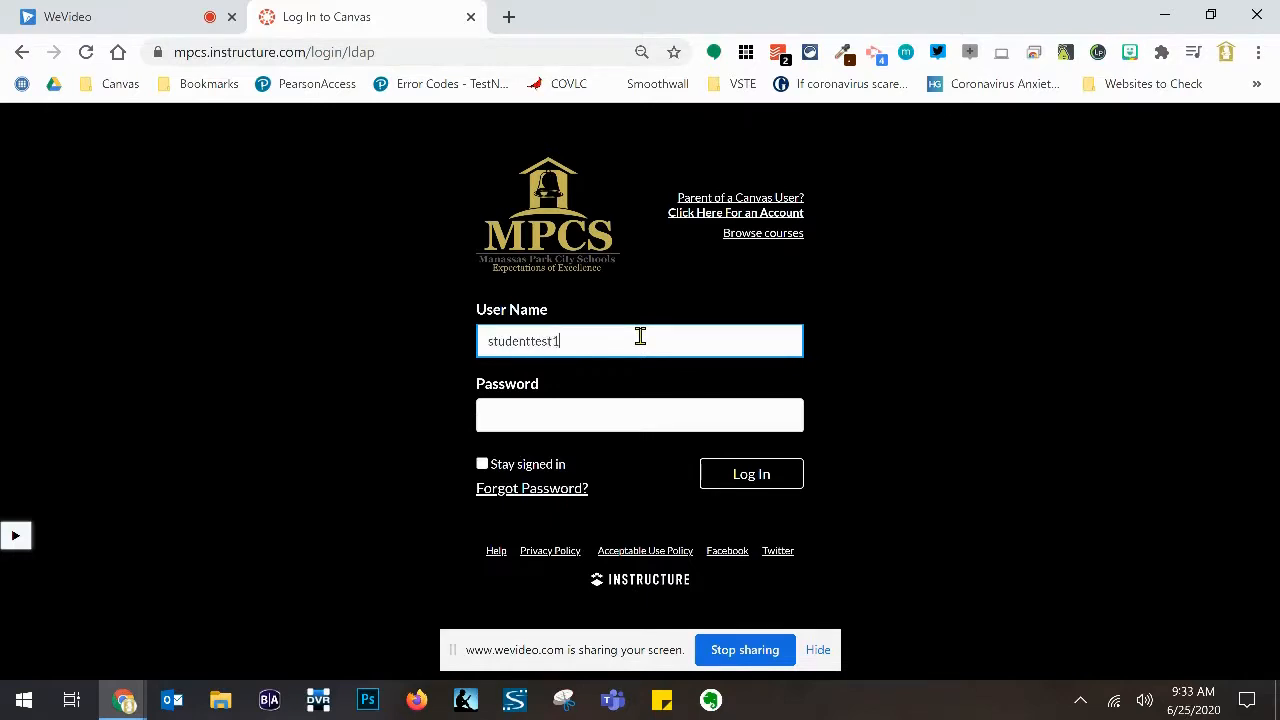
left_click(629, 415)
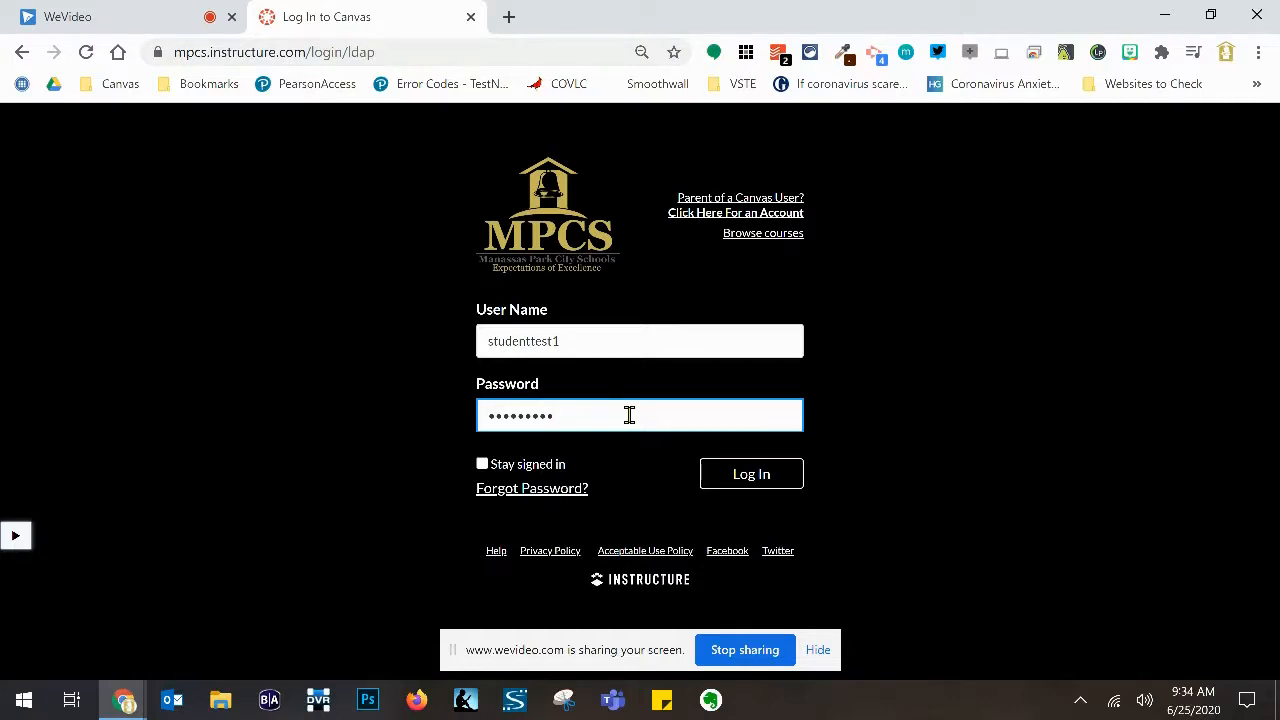
left_click(748, 479)
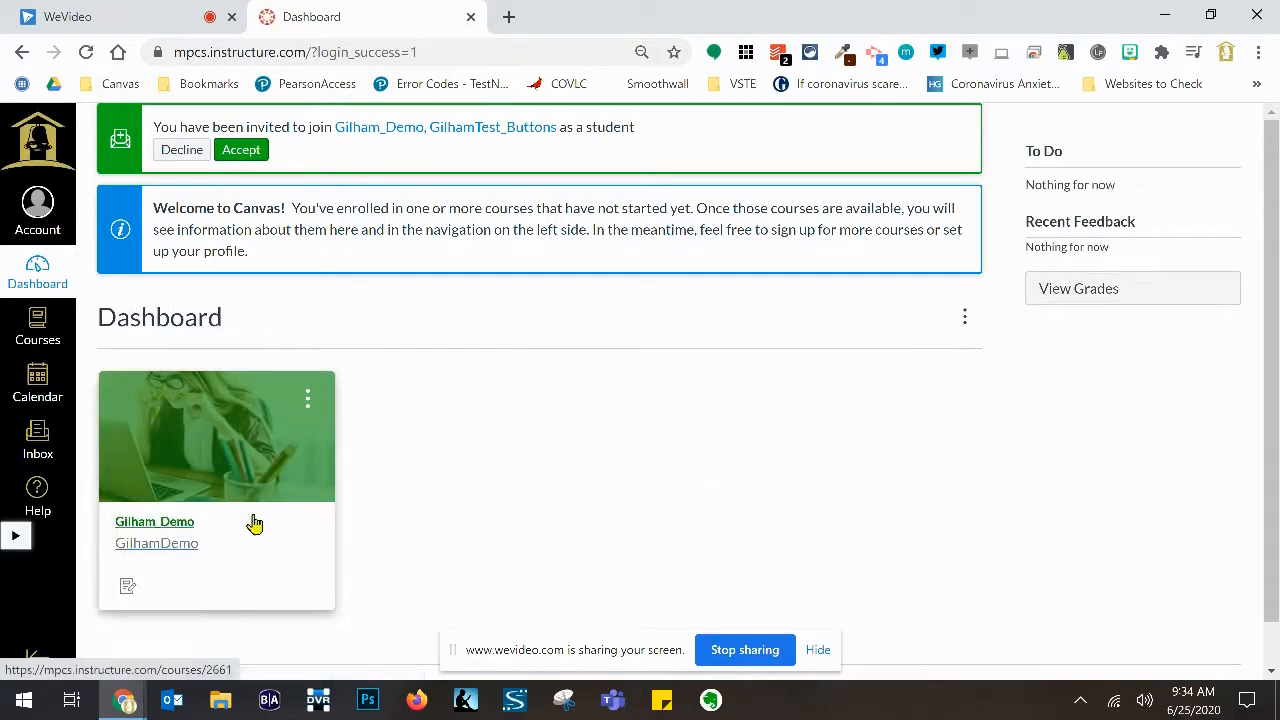
- Accept the Gilham_Demo course invitation and view the student's Courses list
left_click(240, 152)
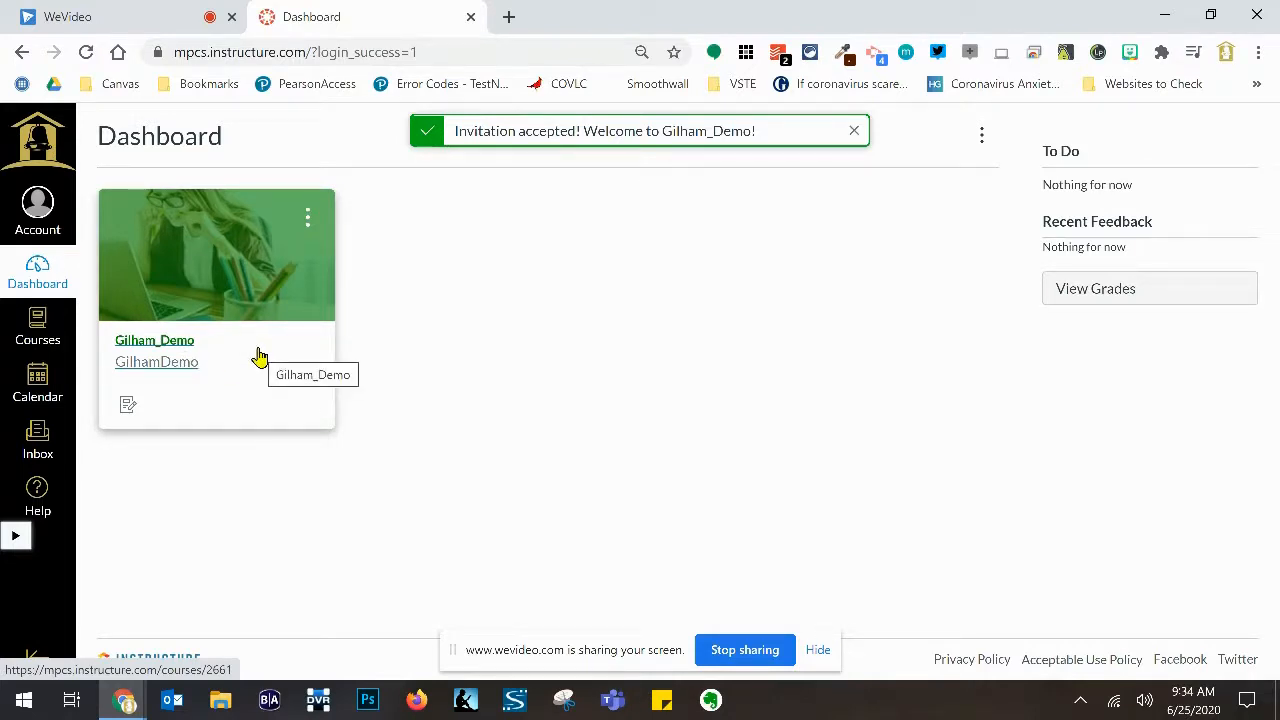
left_click(33, 330)
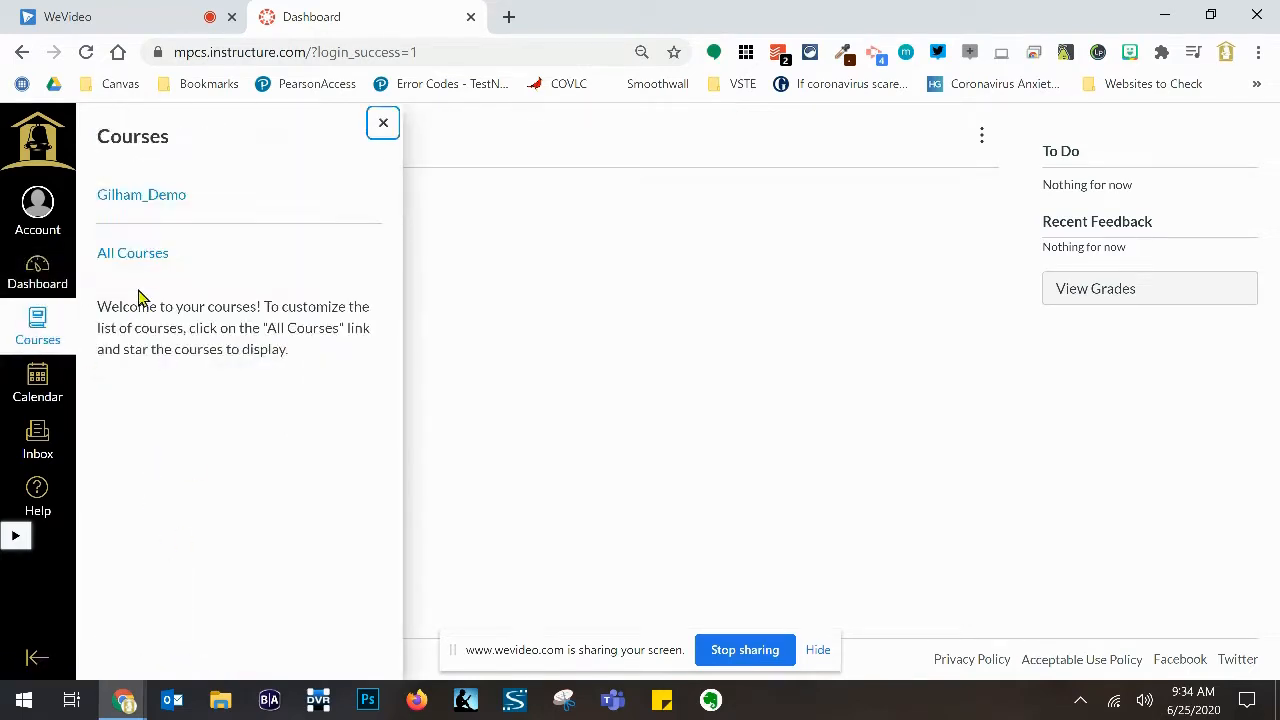
- Star Gilham_Demo under All Courses, then open its card from the student's Dashboard
left_click(135, 262)
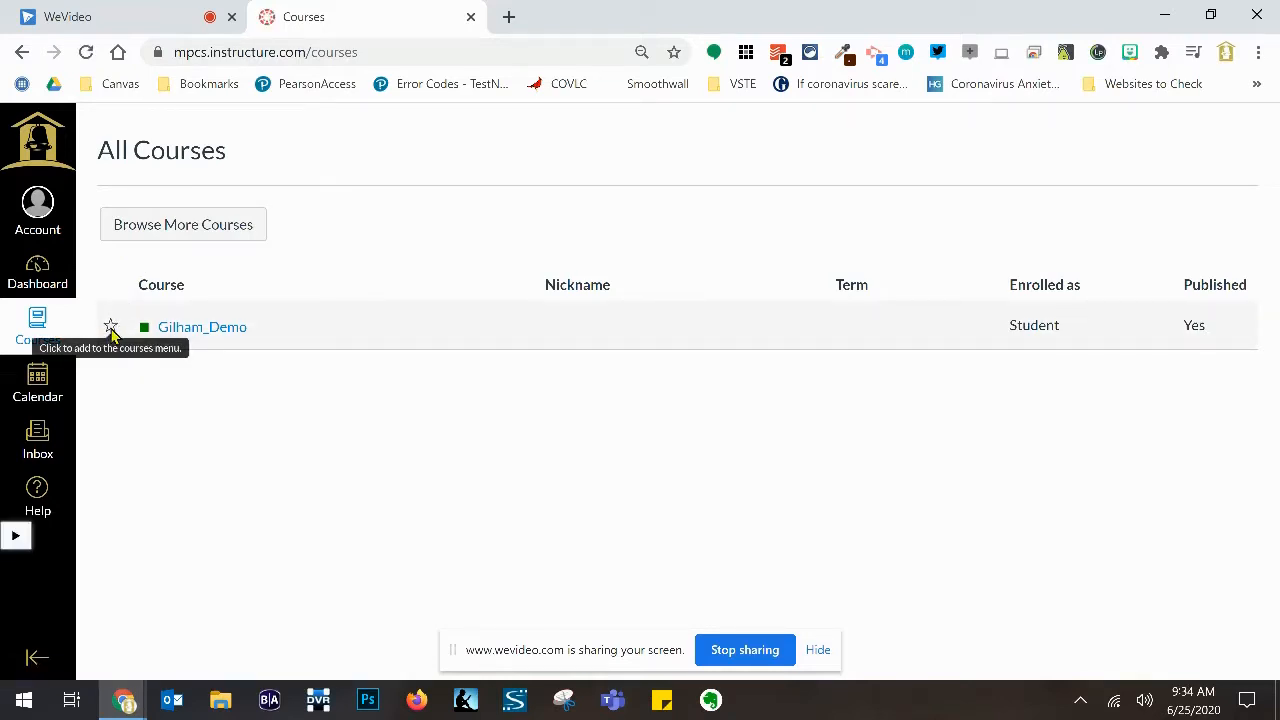
left_click(110, 327)
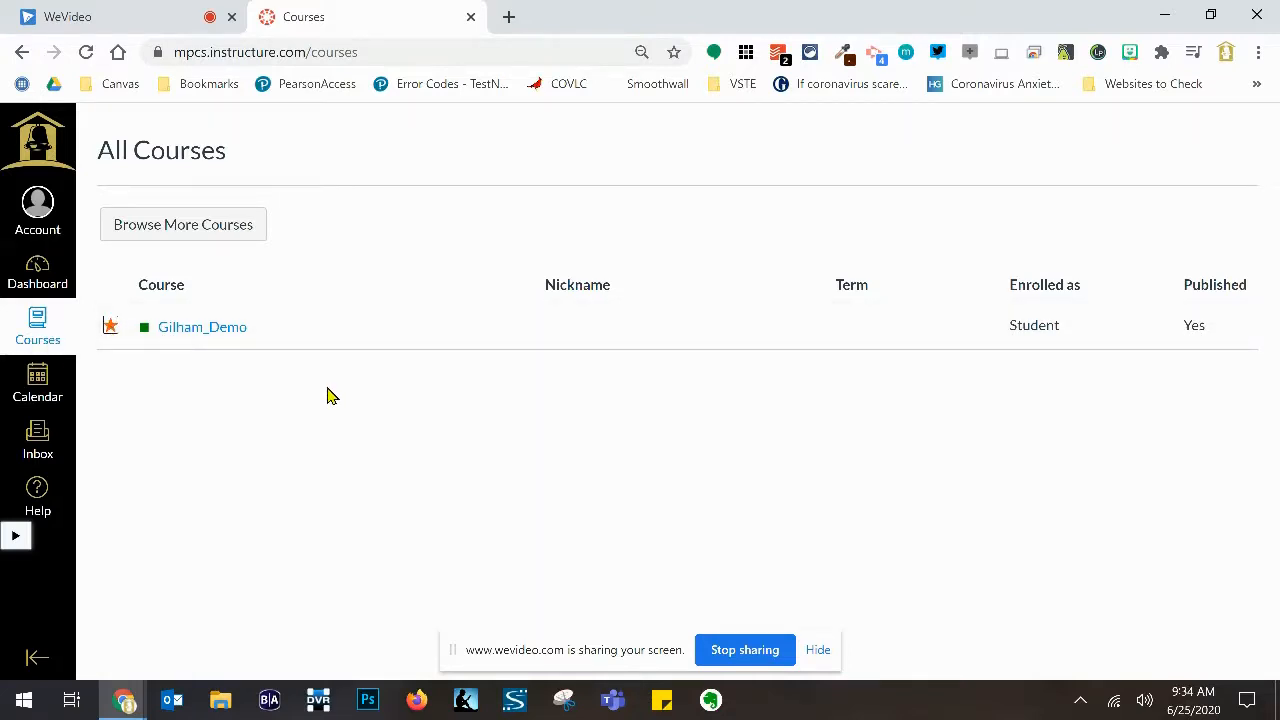
left_click(37, 270)
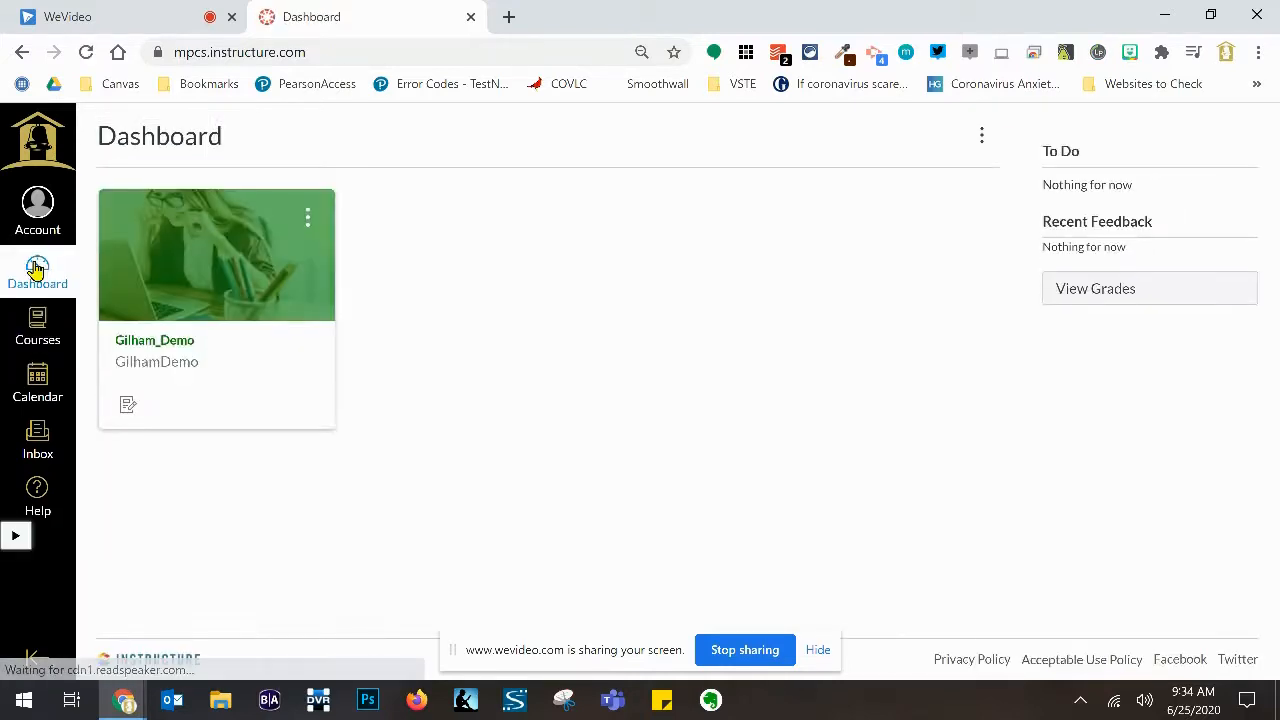
left_click(155, 342)
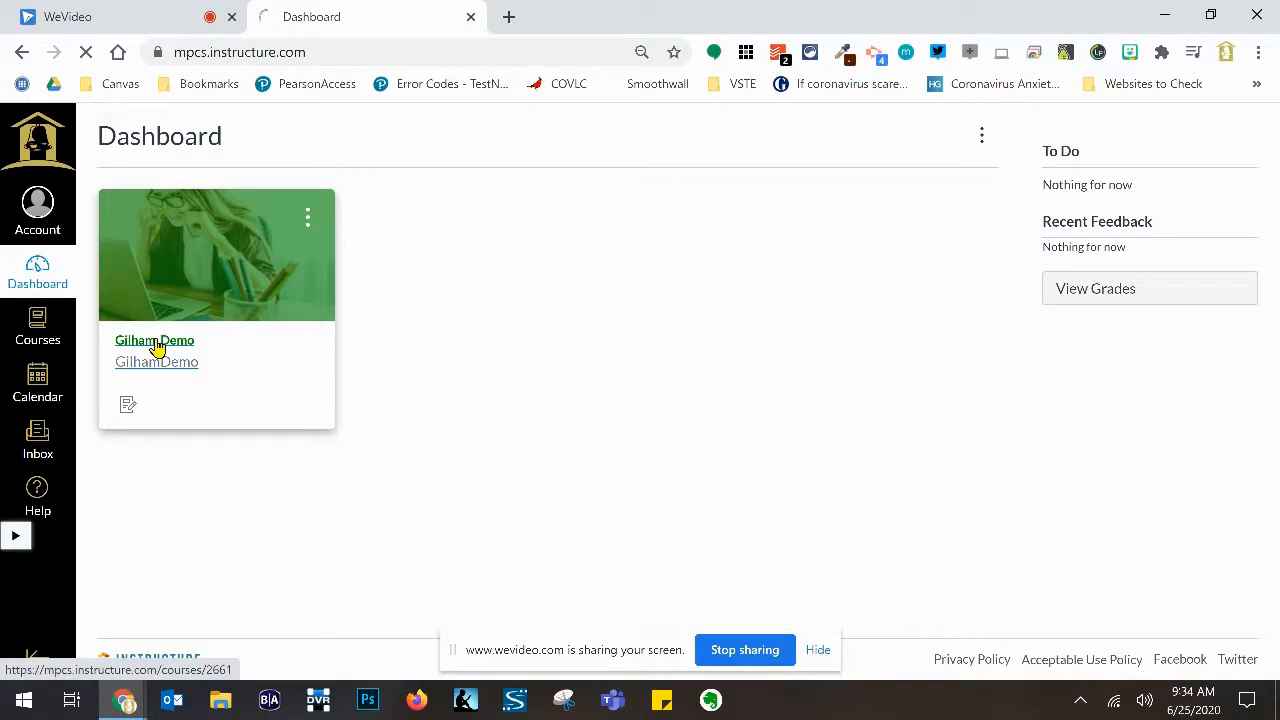